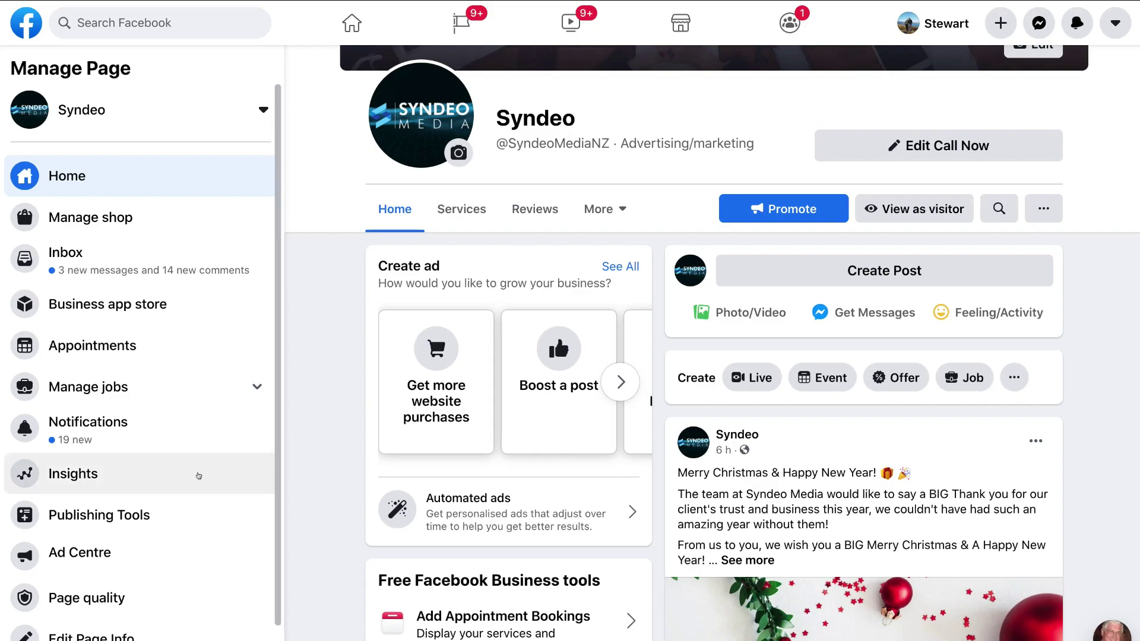
Step: Open the Syndeo page's Publishing Tools, check Scheduled Posts is empty, then return to Published Posts
click(175, 512)
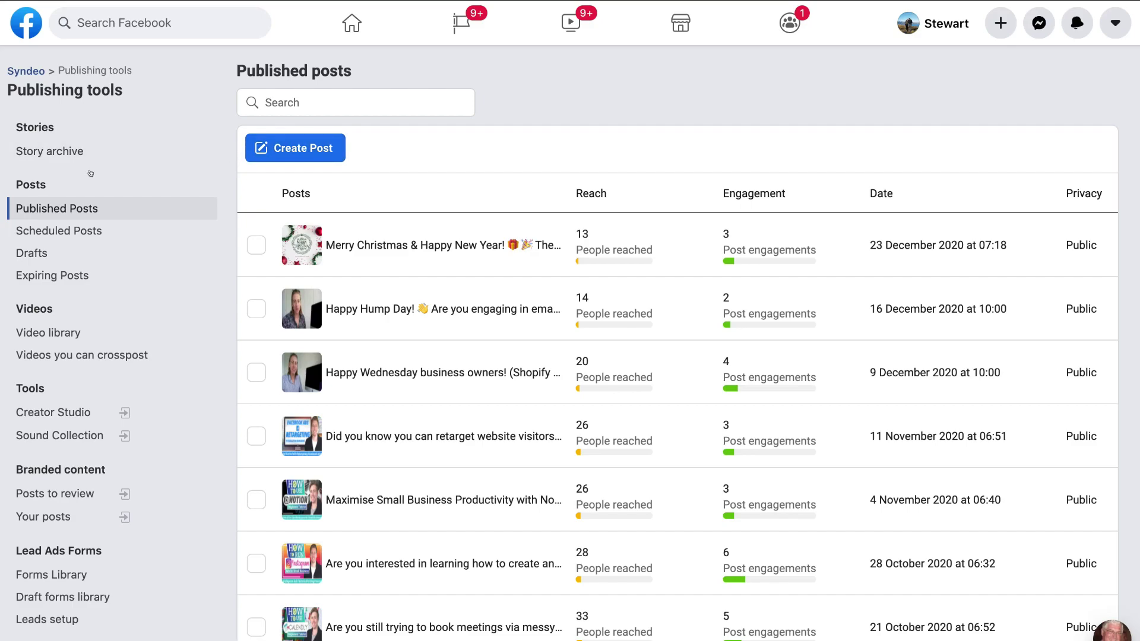
click(87, 233)
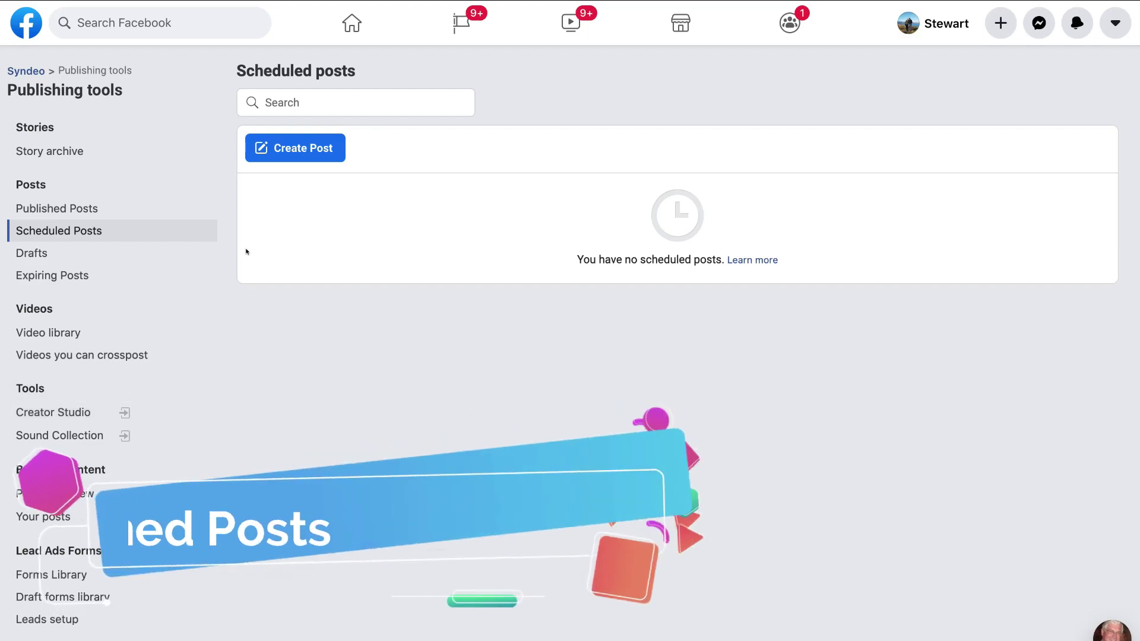
click(180, 206)
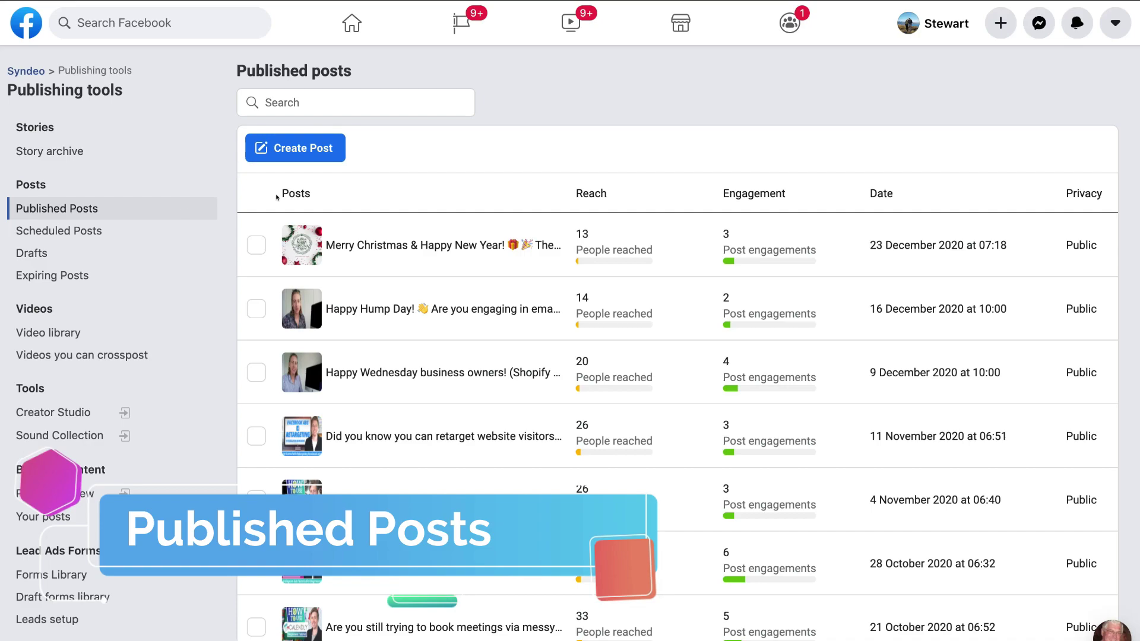
Step: Create a post with the pasted text 'Merry Christmas & Happy New Year' and attach Merry Christmas.jpg
click(315, 150)
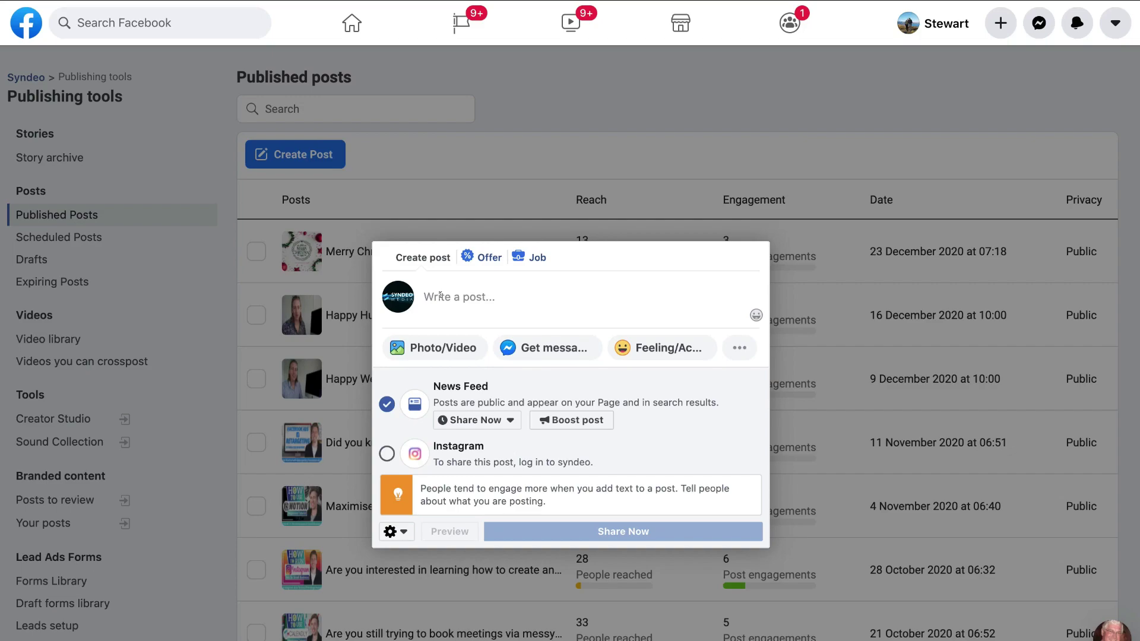
text(Merry Christmas & Happy New Year)
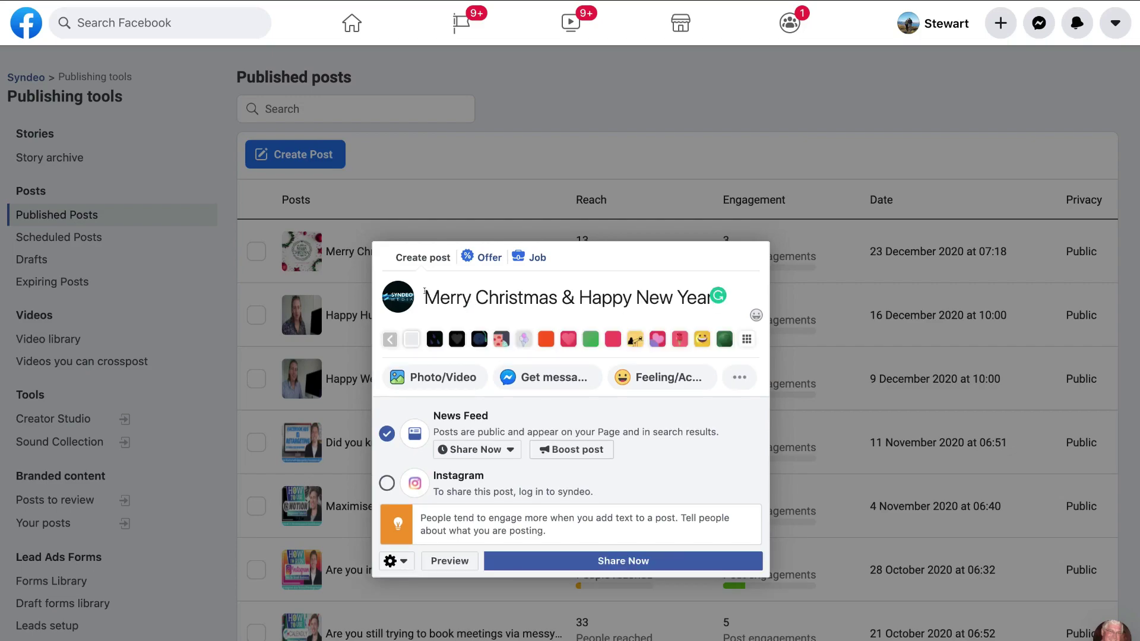
click(429, 378)
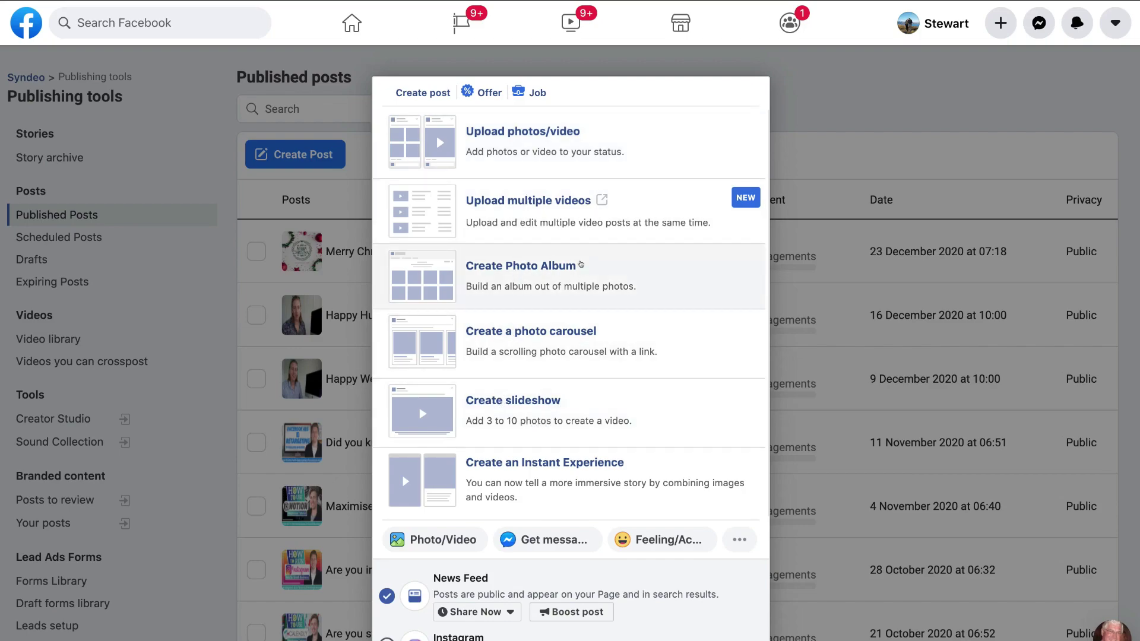
click(544, 147)
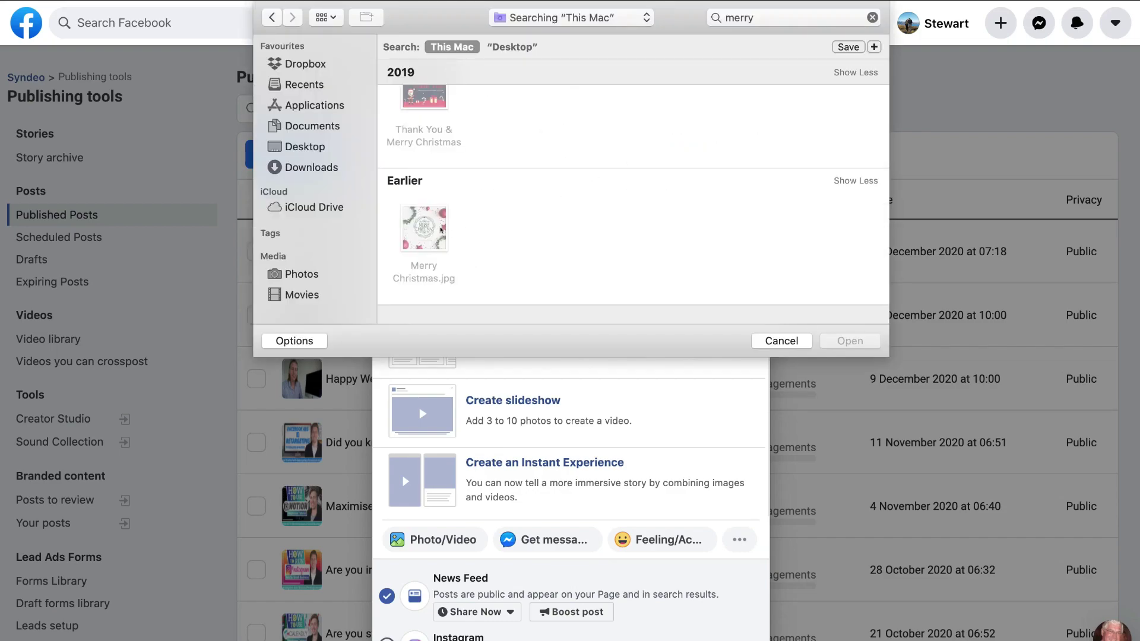
click(439, 230)
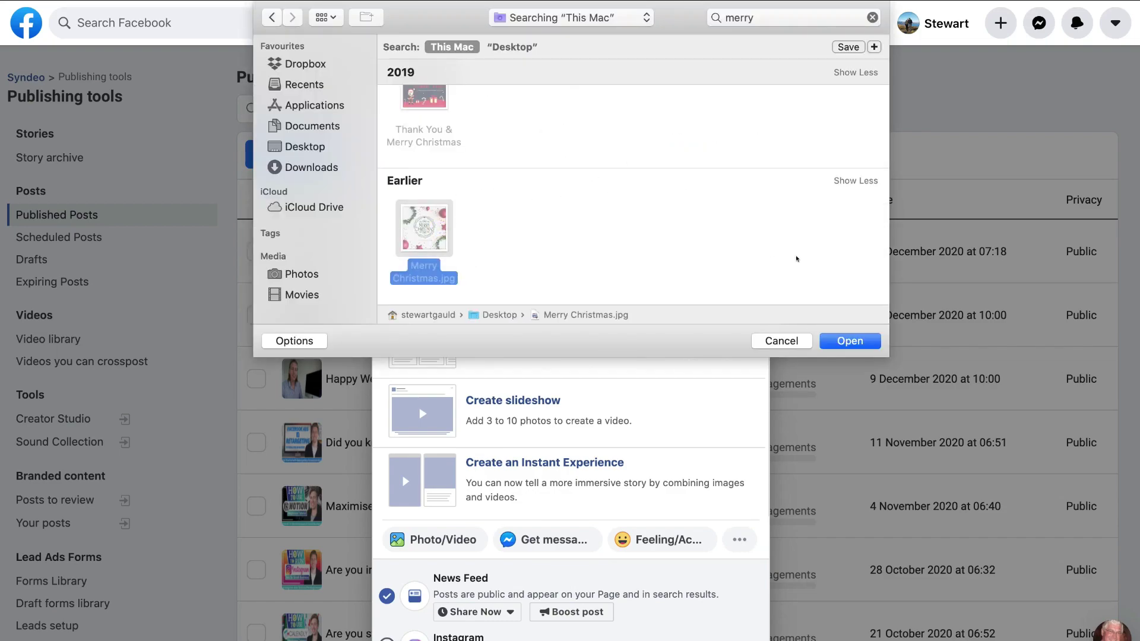
click(848, 342)
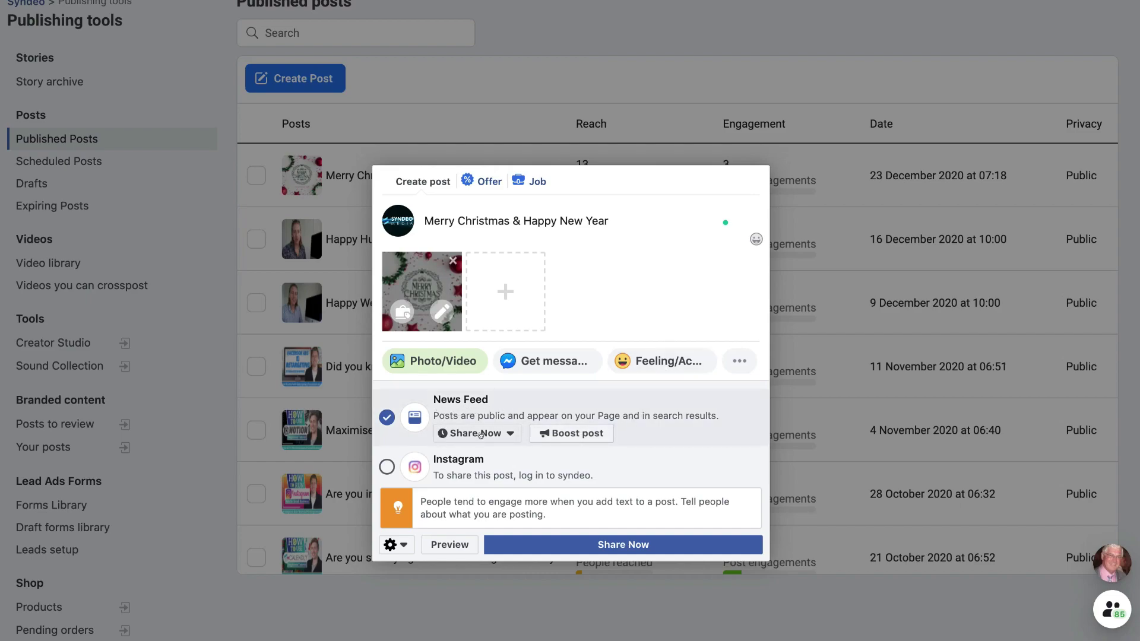
Step: Switch the post from Share Now to Schedule for 24/12/2020 at 10:00 and confirm
click(500, 432)
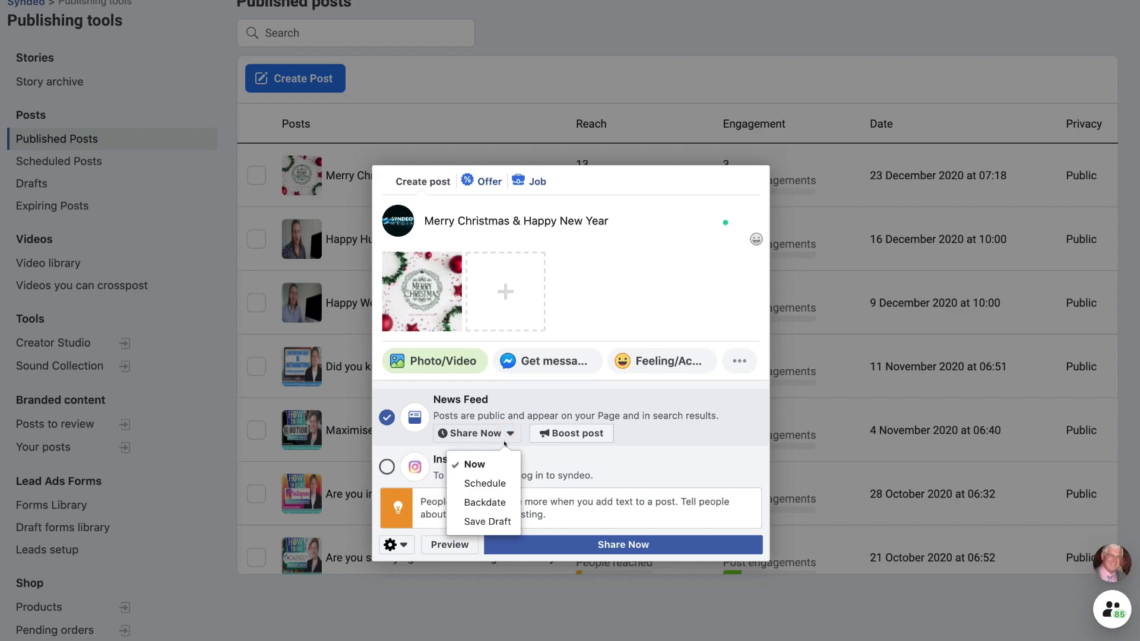
click(499, 482)
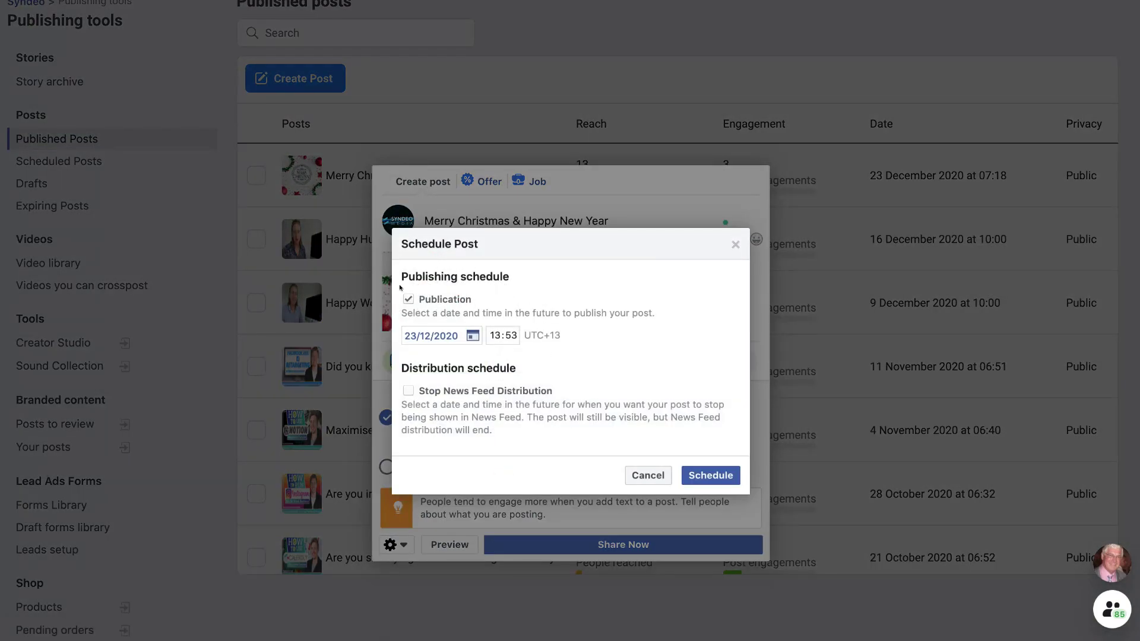
click(436, 333)
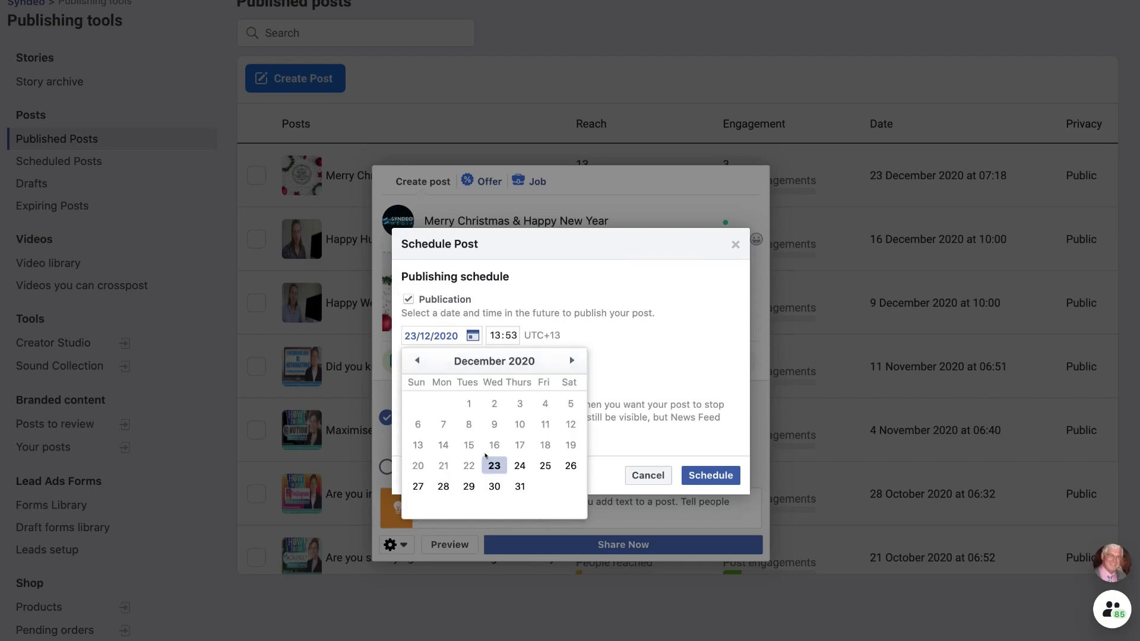
click(521, 466)
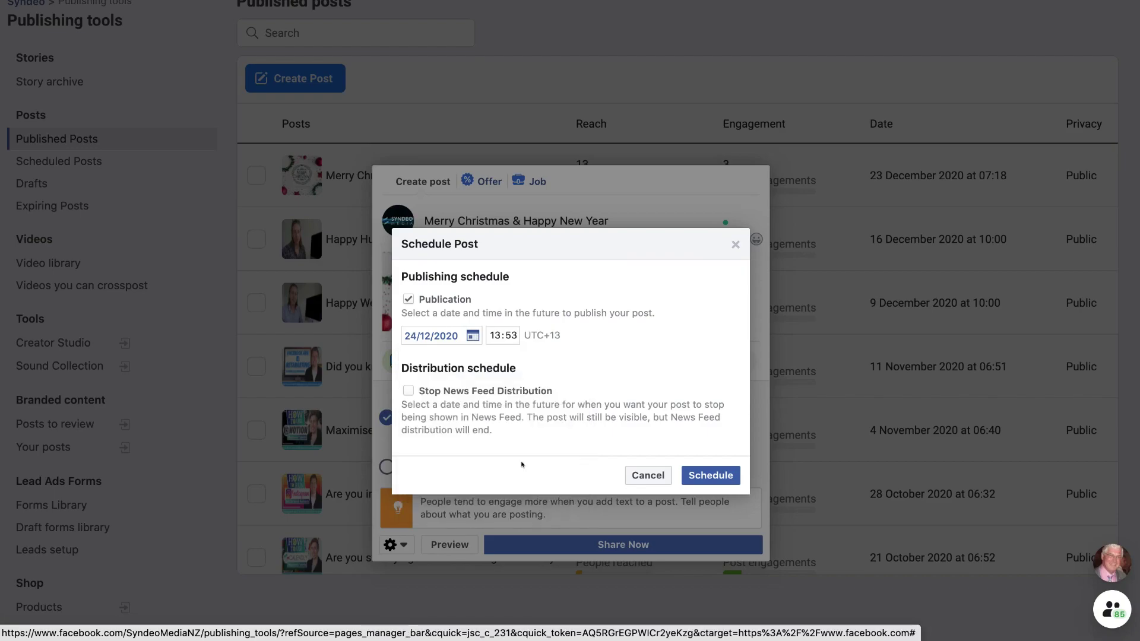
click(496, 336)
click(510, 336)
click(581, 334)
click(707, 475)
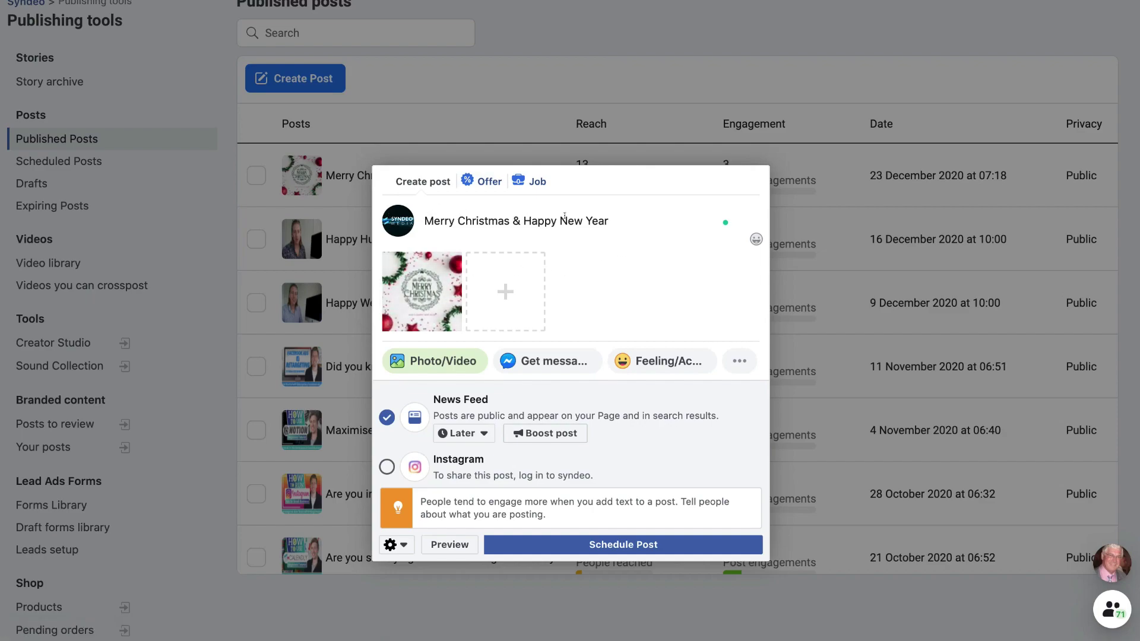
Step: Browse the extra post options and the emoji picker, closing it without adding an emoji
mouse_move(412, 260)
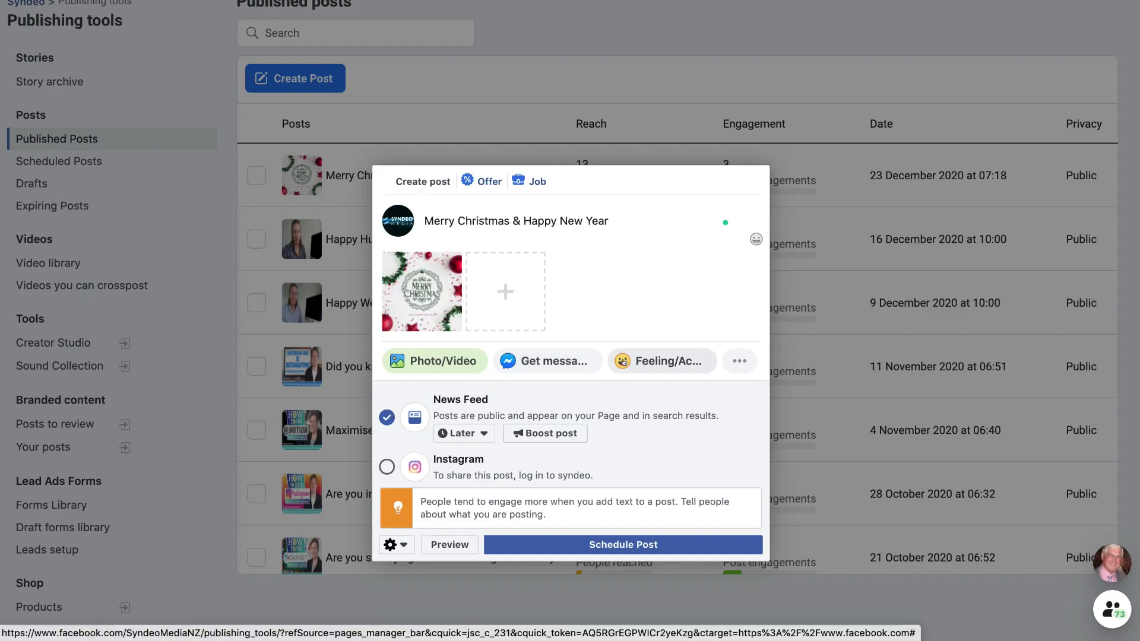
click(739, 361)
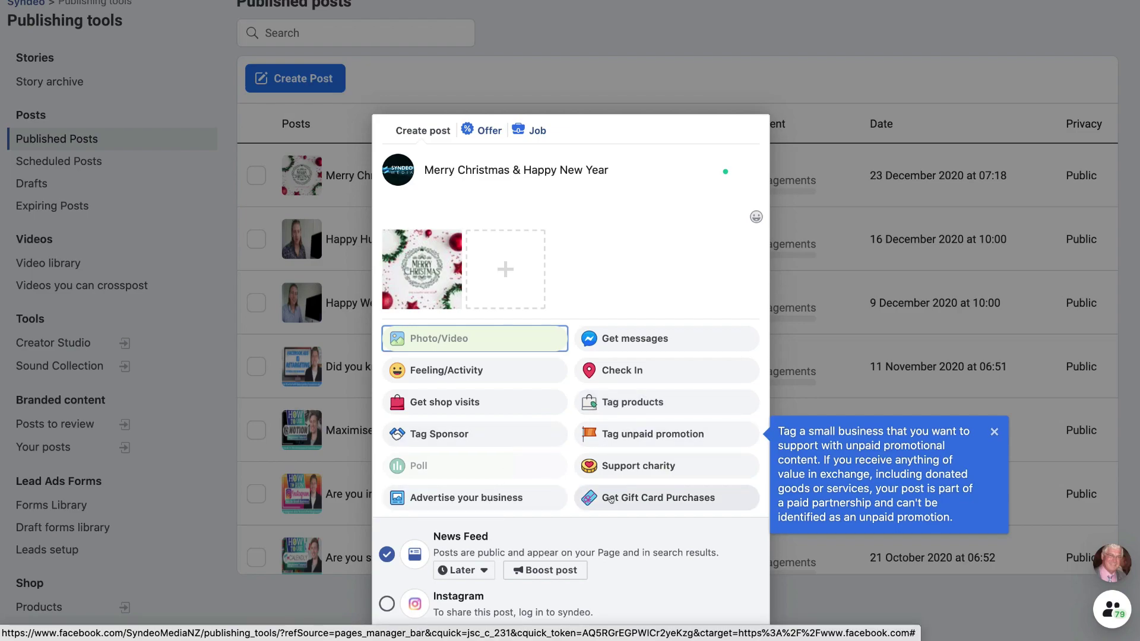
click(753, 218)
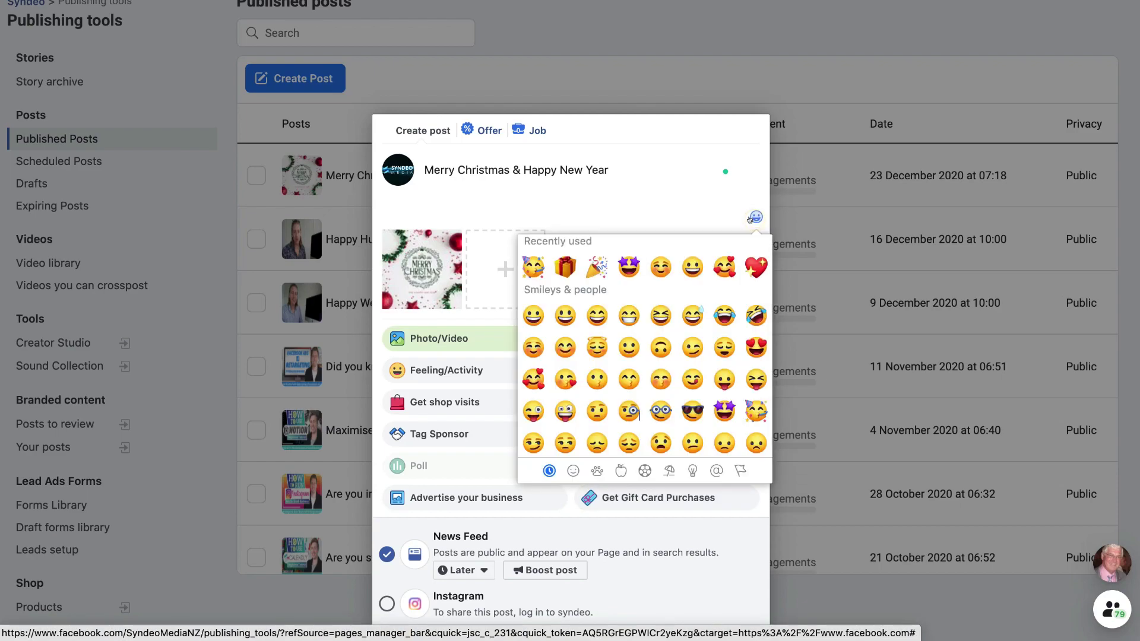
click(705, 215)
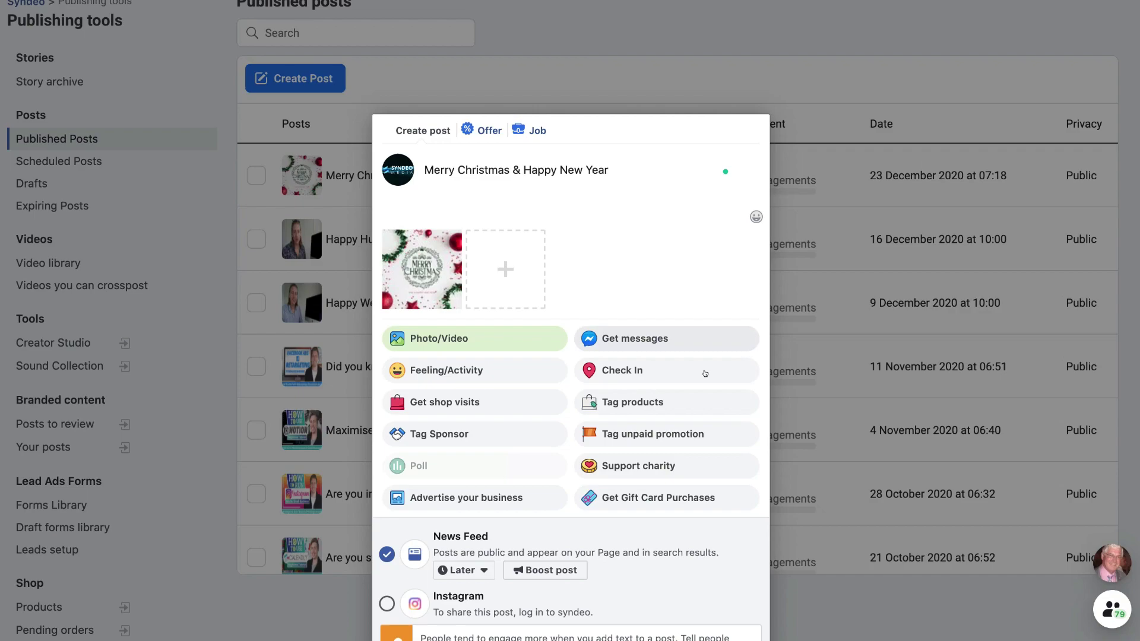
scroll(702, 369, down, 2)
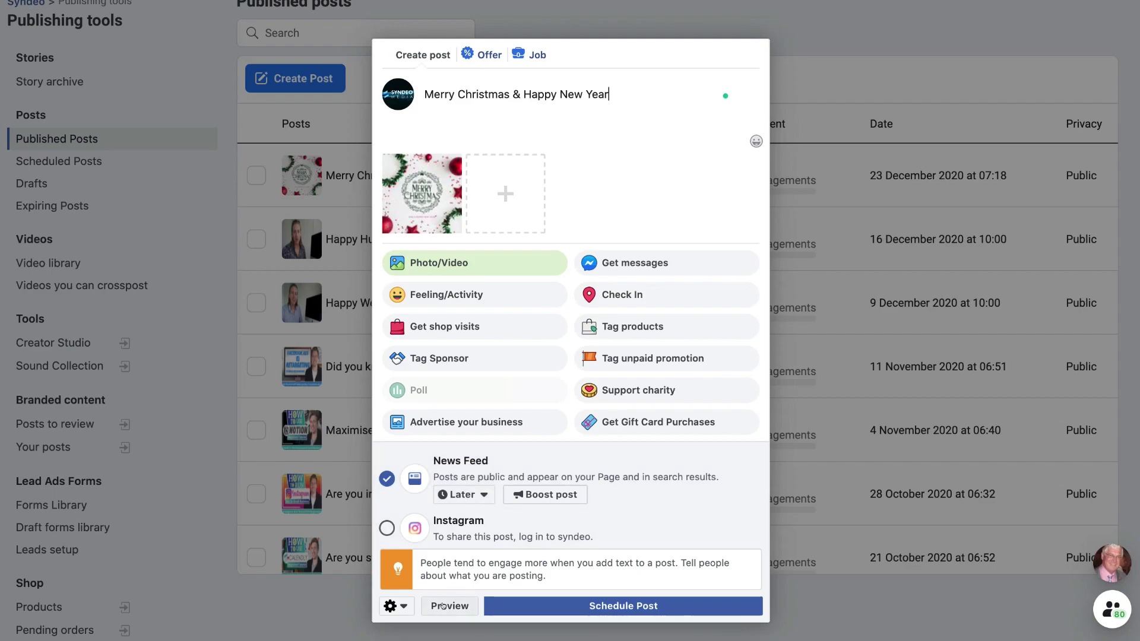
Step: Schedule the Merry Christmas & Happy New Year post from the composer
click(618, 605)
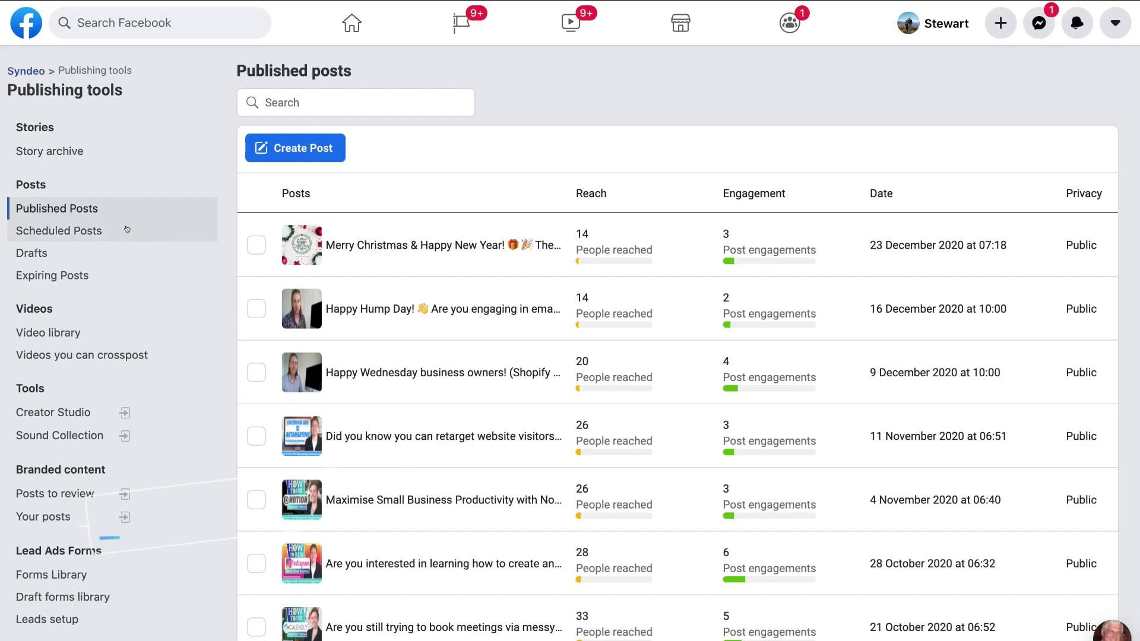
Step: Preview the scheduled Christmas post's details and view its actions menu, closing it unchanged
click(92, 235)
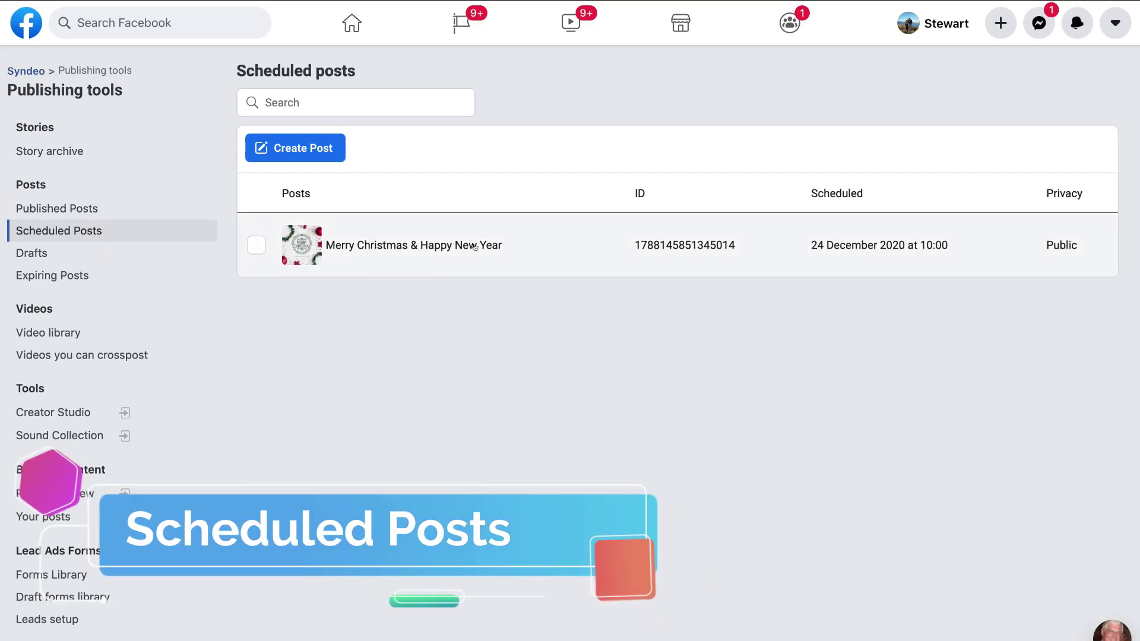
click(256, 245)
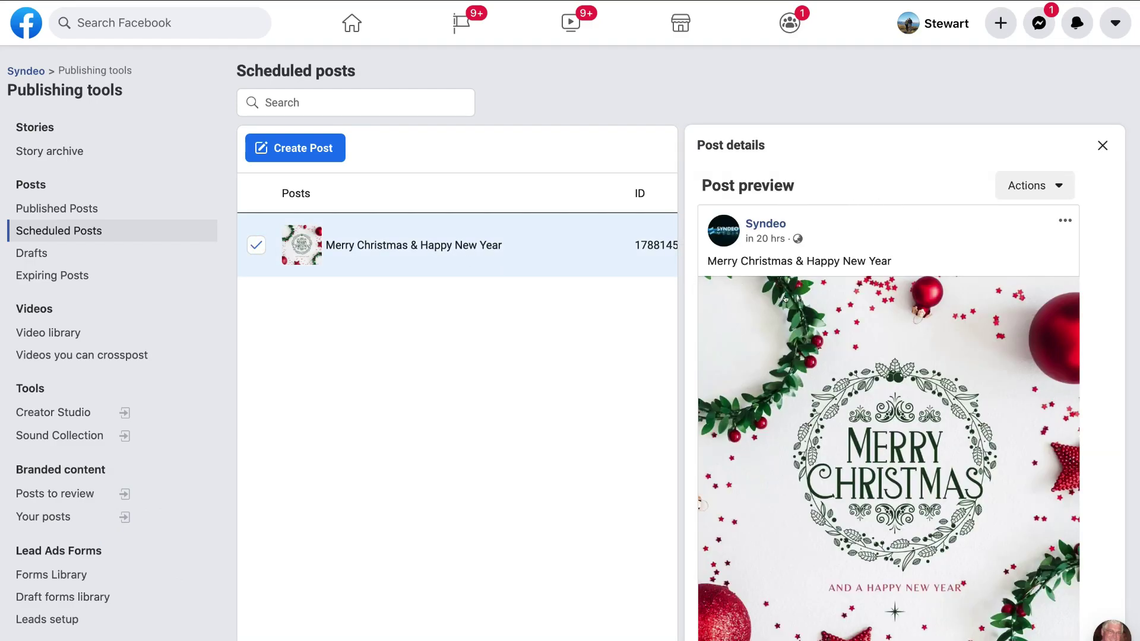
click(1063, 220)
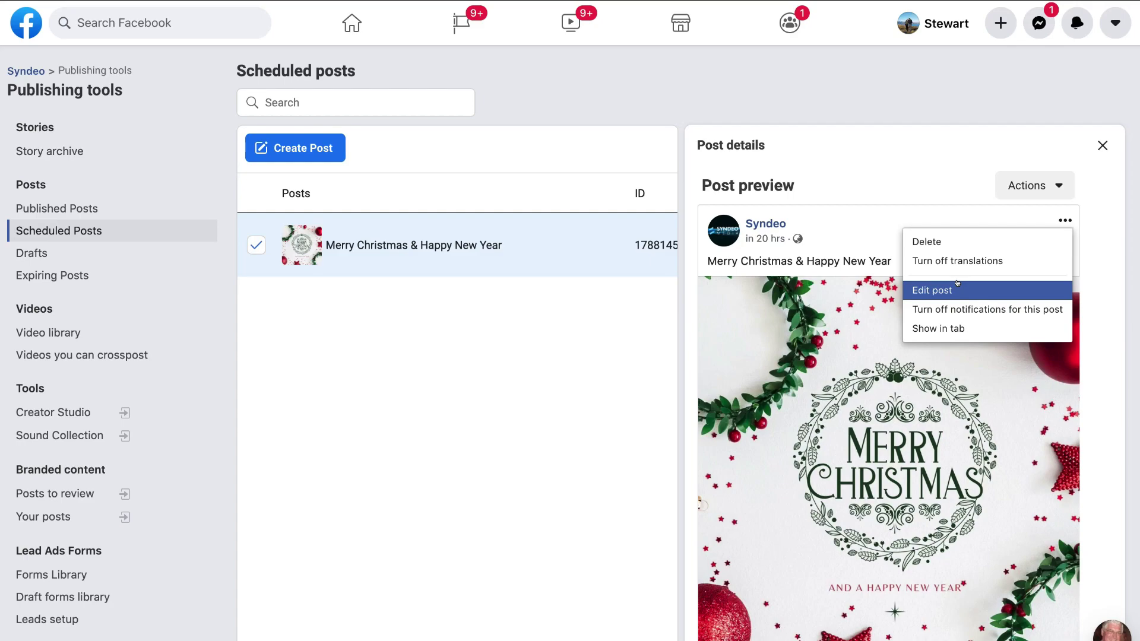
click(957, 185)
click(1060, 184)
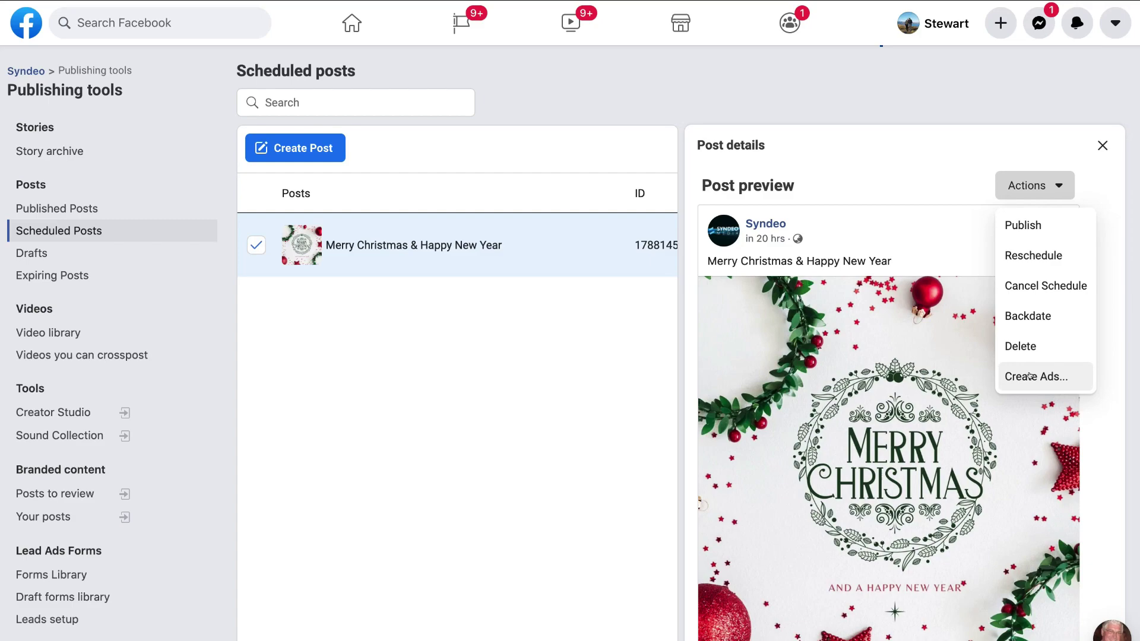
click(907, 191)
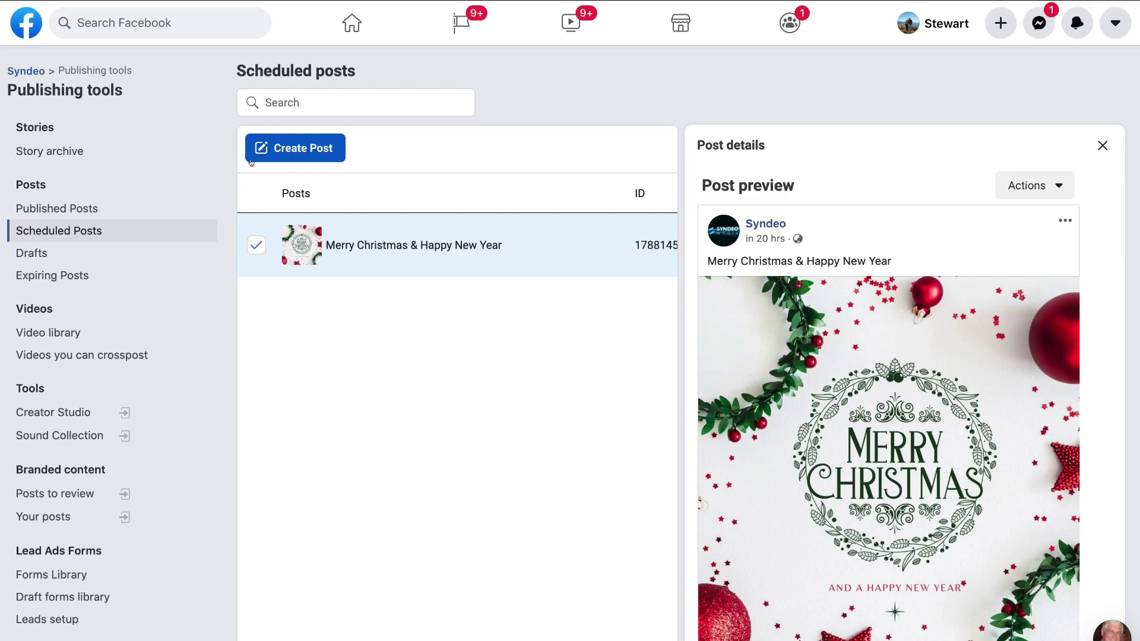
Step: Go back to the Published Posts list
click(84, 207)
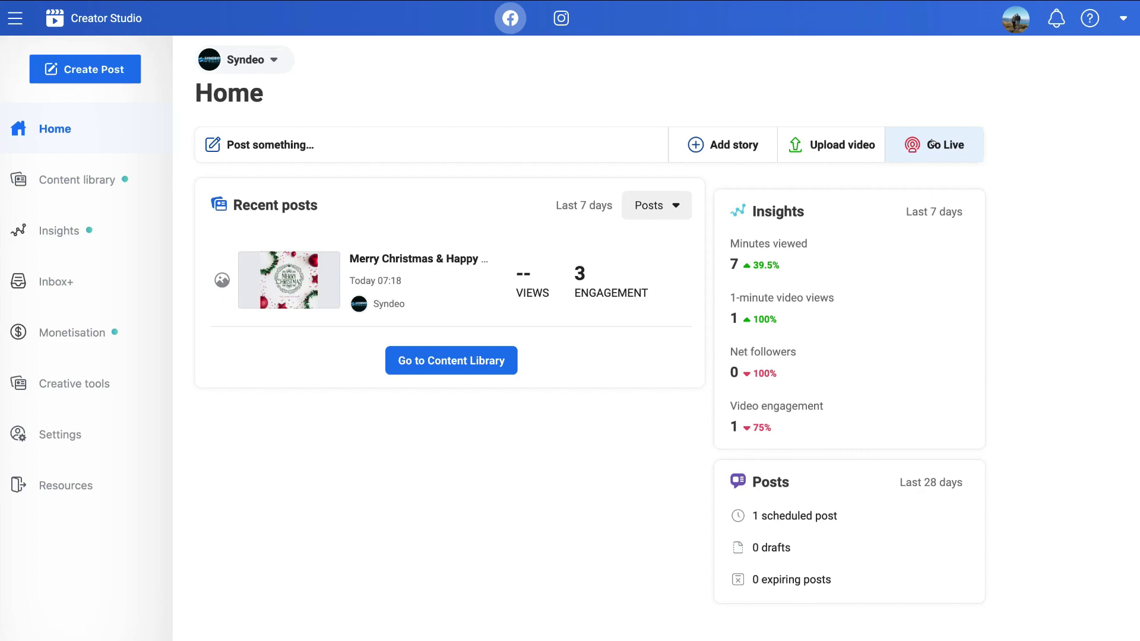
click(355, 150)
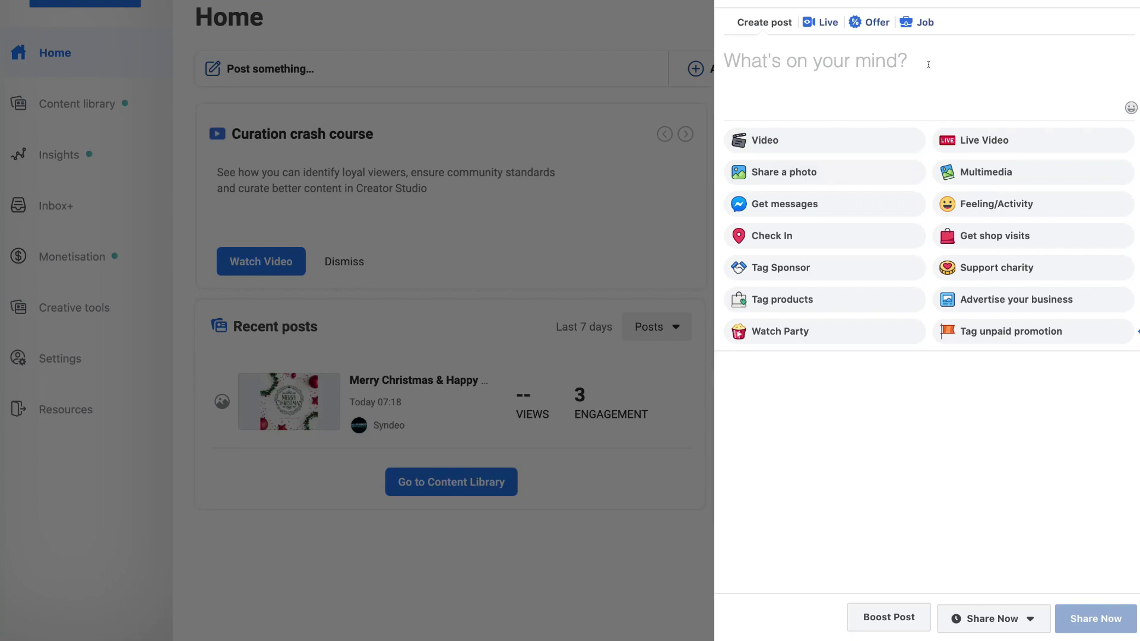
click(1011, 617)
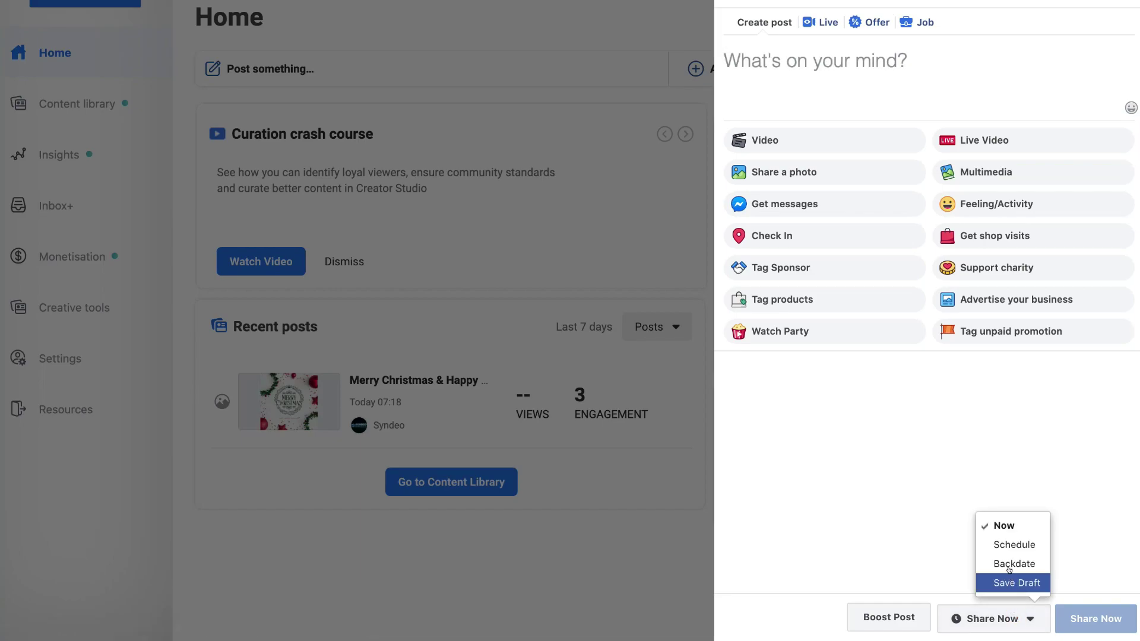
click(1005, 546)
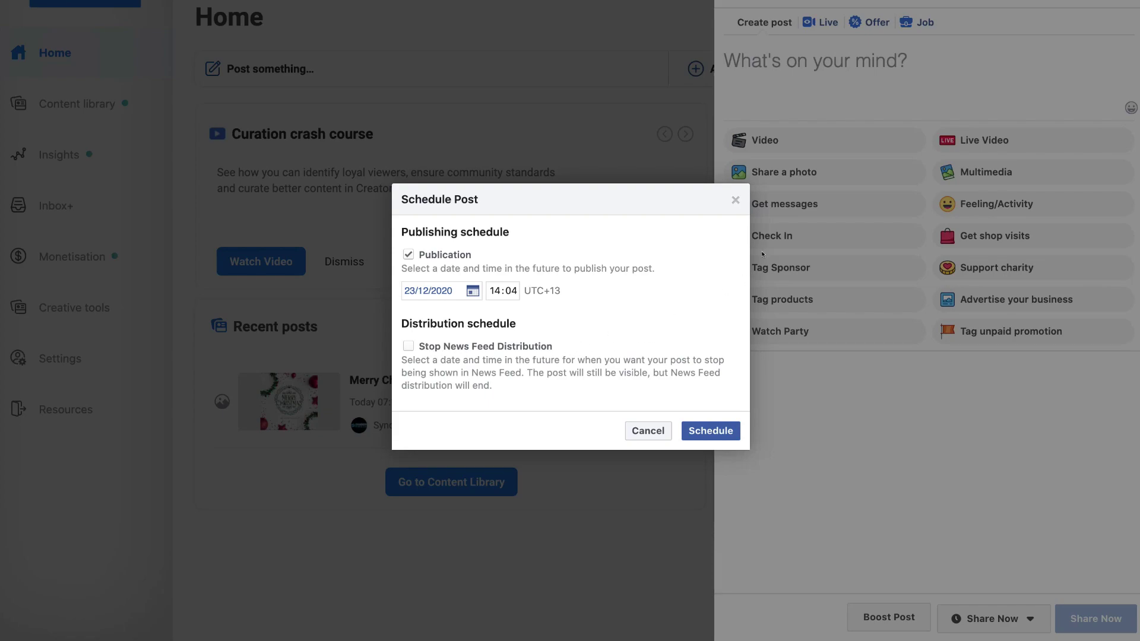
click(735, 200)
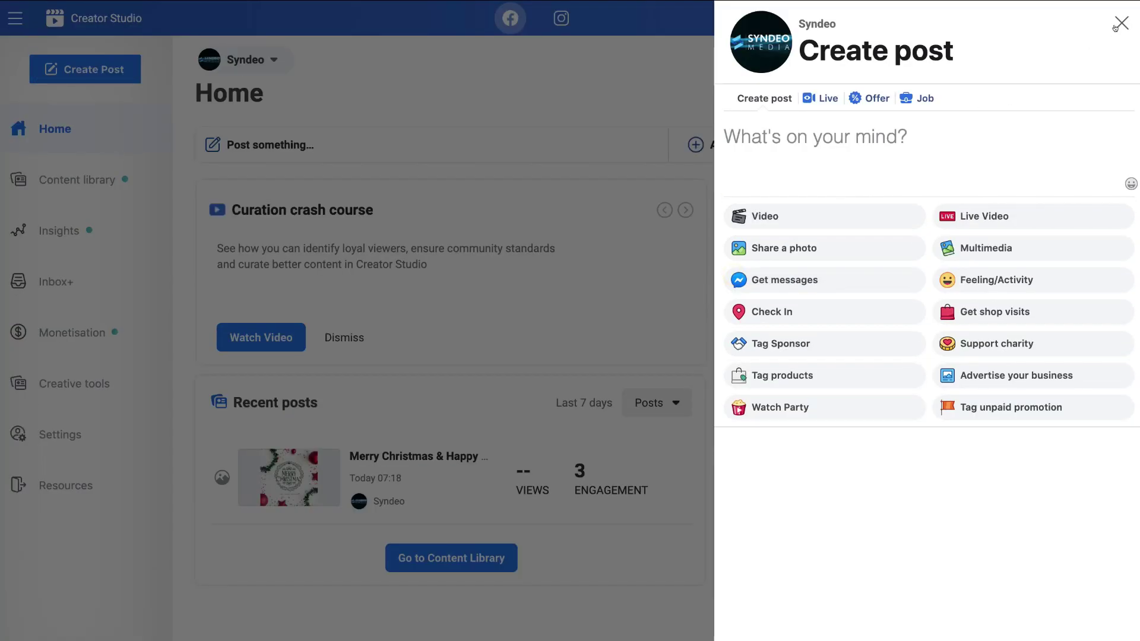
click(1117, 27)
click(800, 320)
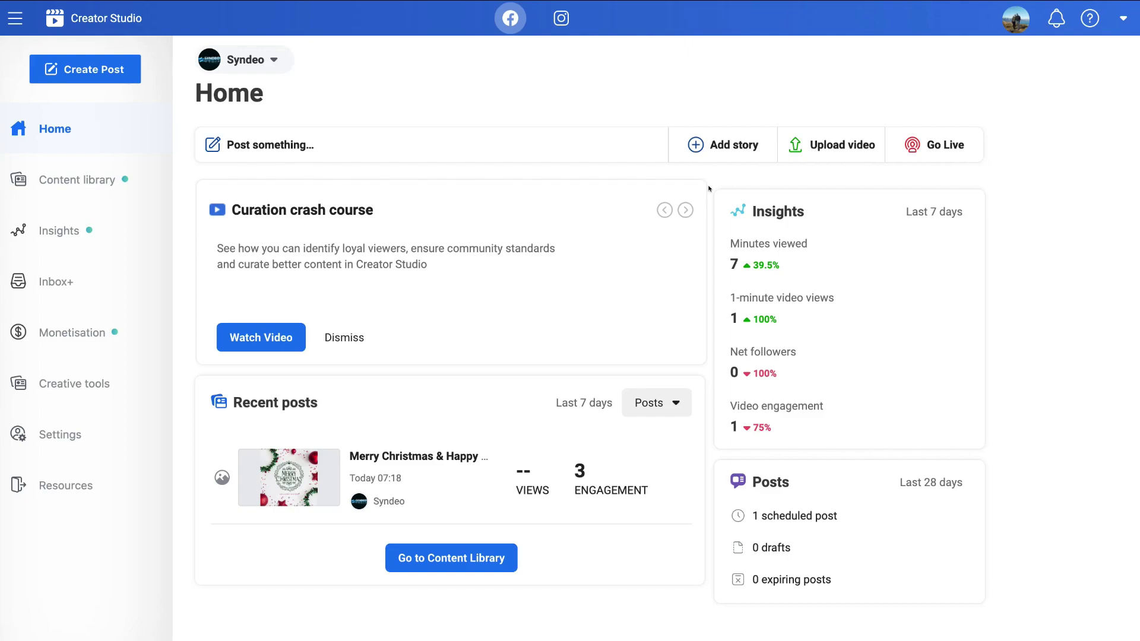